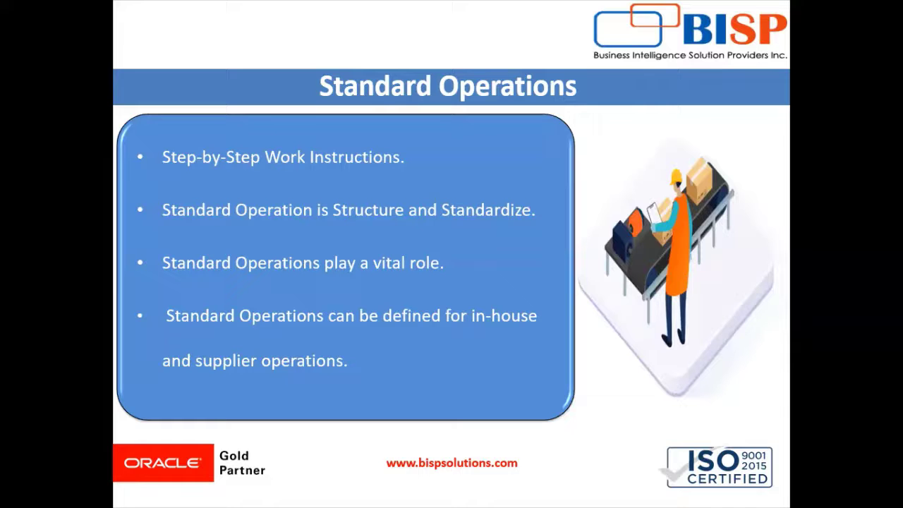
- Switch to the Oracle Fusion Cloud browser window and open Work Definition under Supply Chain Execution
key(alt+Tab)
key(Tab)
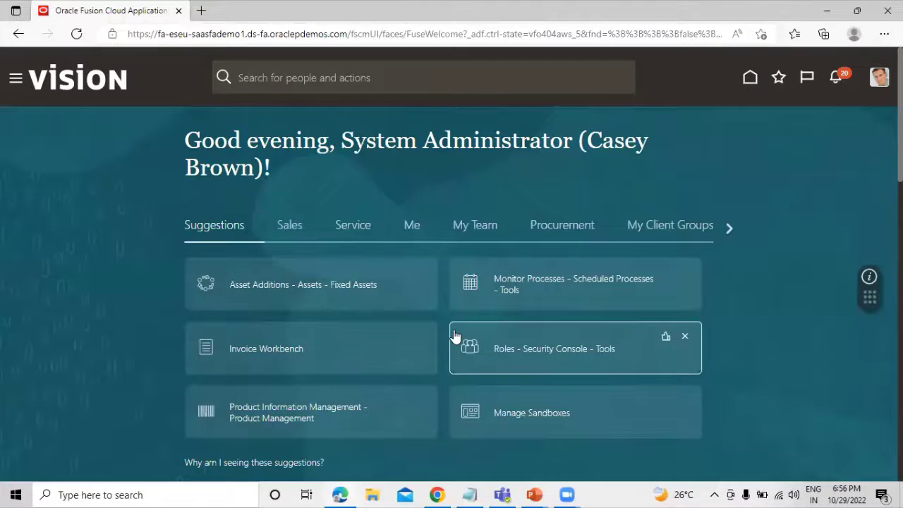
click(15, 79)
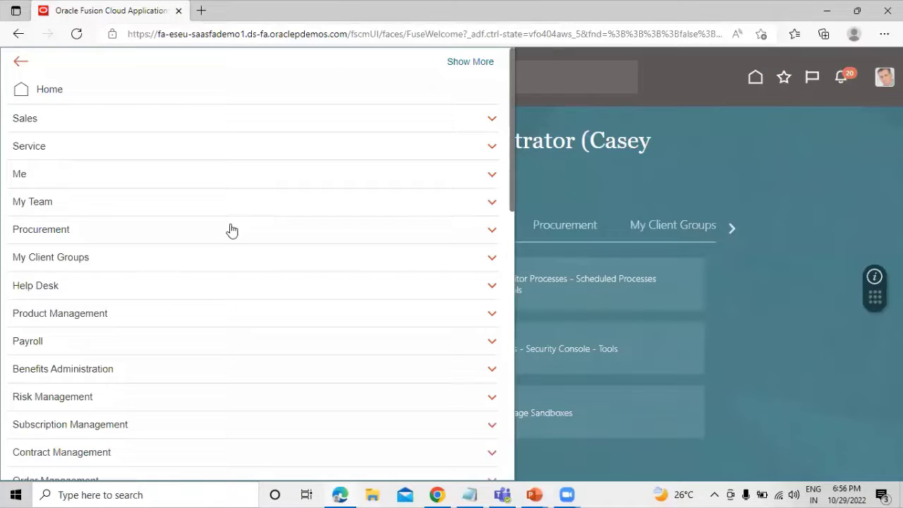
scroll(232, 229, down, 3)
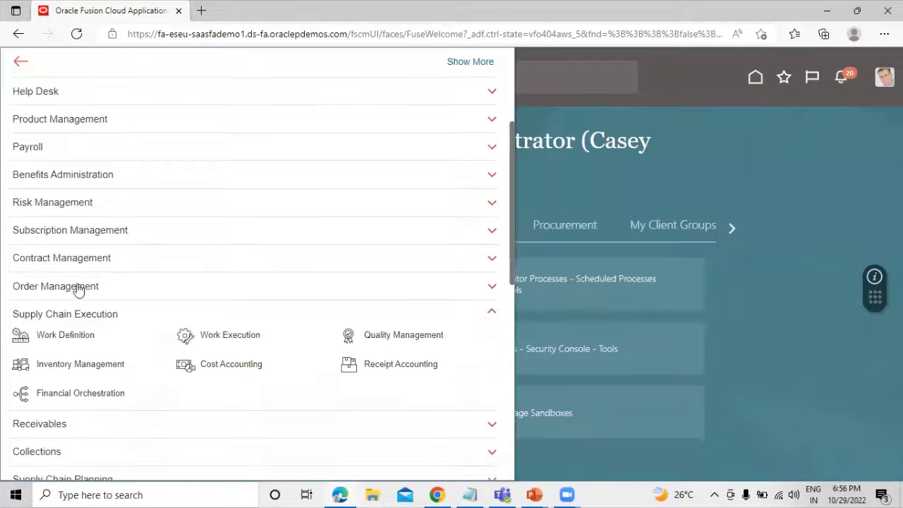
click(60, 340)
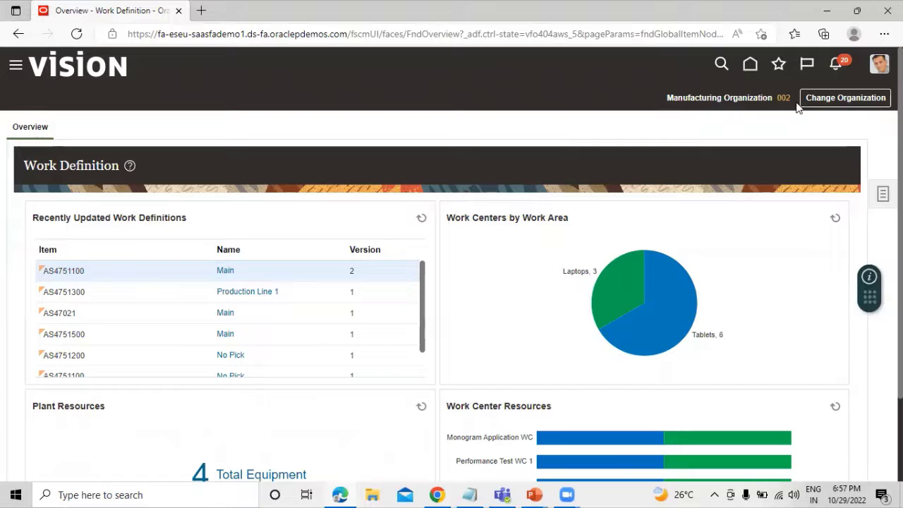
- Change the manufacturing organization to 001
click(844, 98)
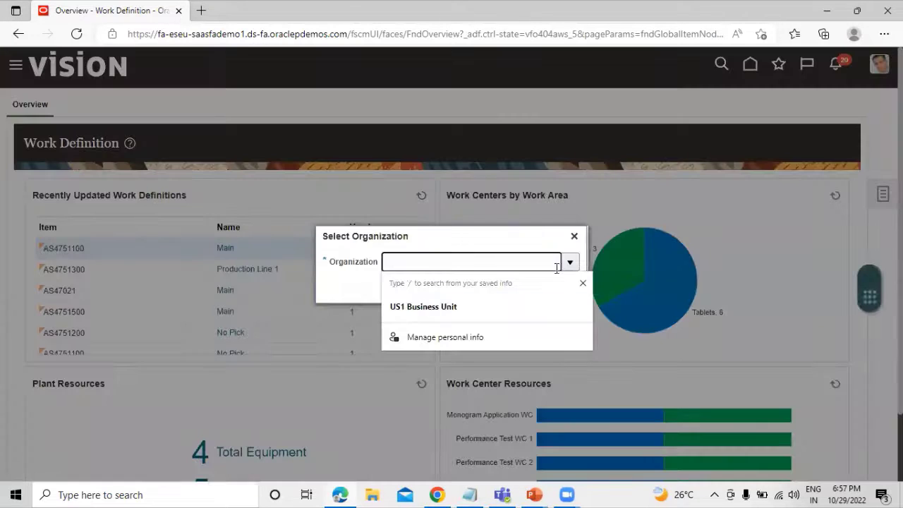
click(583, 283)
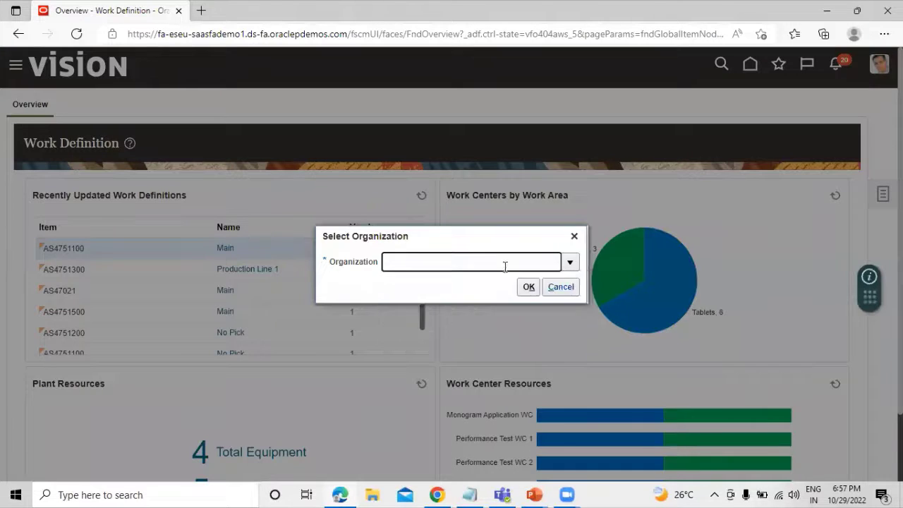
click(570, 263)
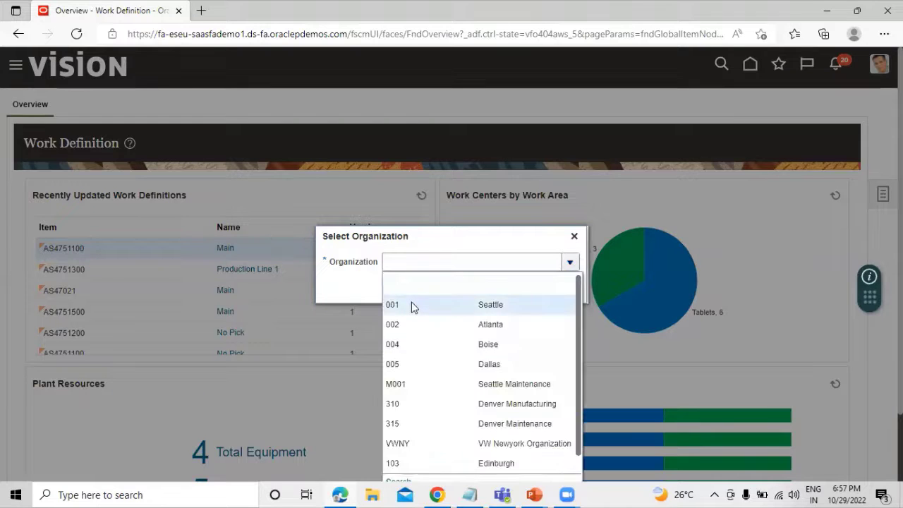
click(479, 261)
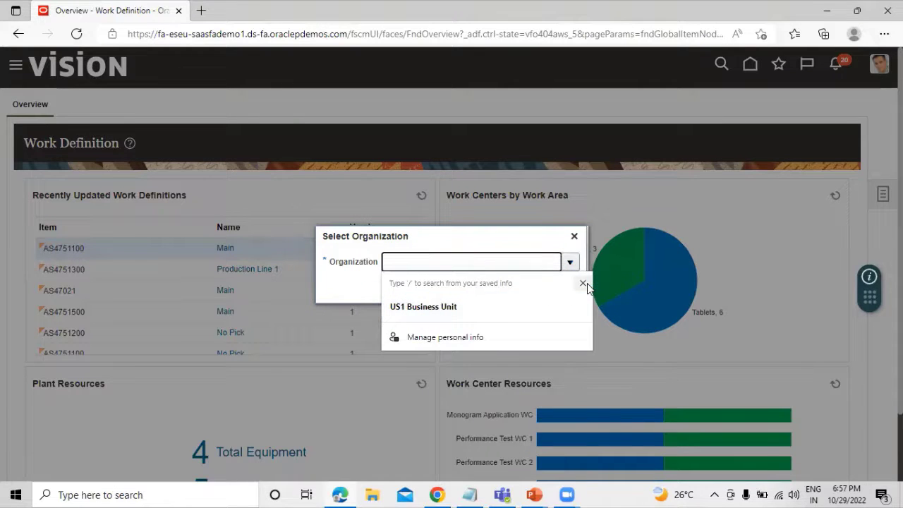
text(001)
click(528, 287)
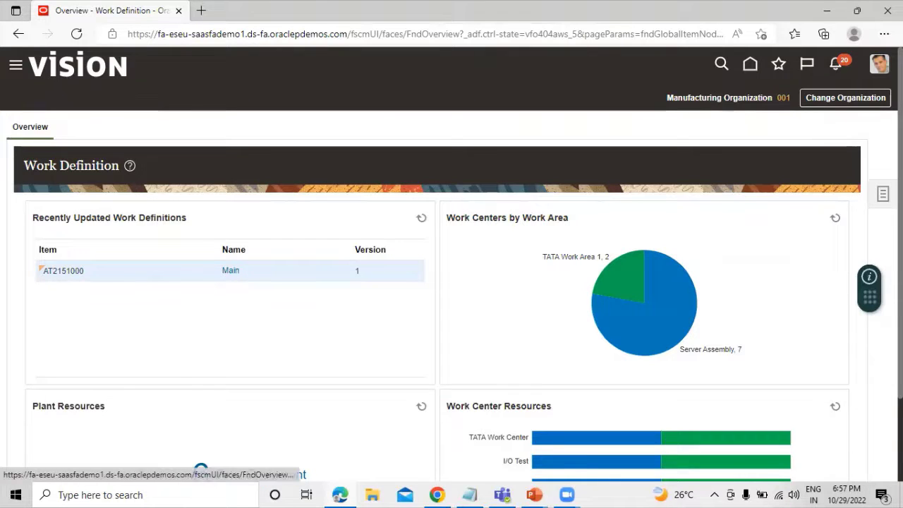
- Open Manage Standard Operations from the plant setup tasks and start creating a new standard operation
click(883, 194)
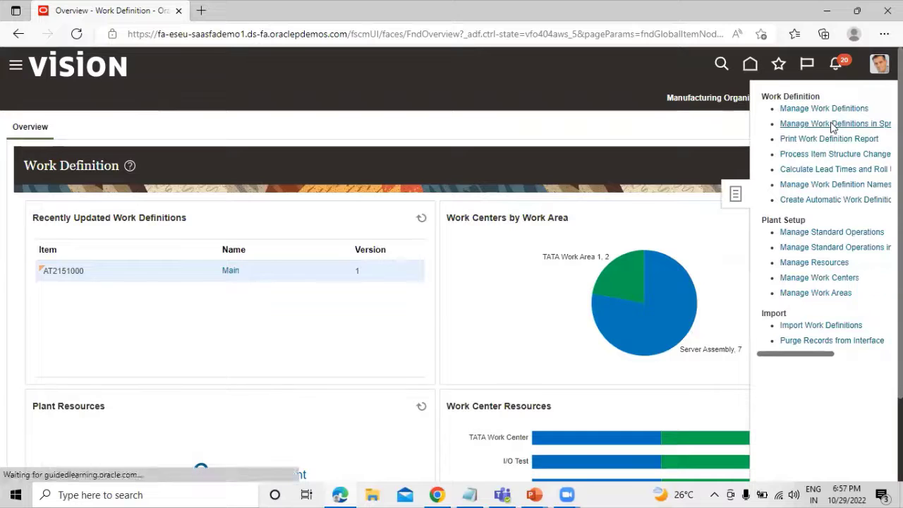
click(852, 234)
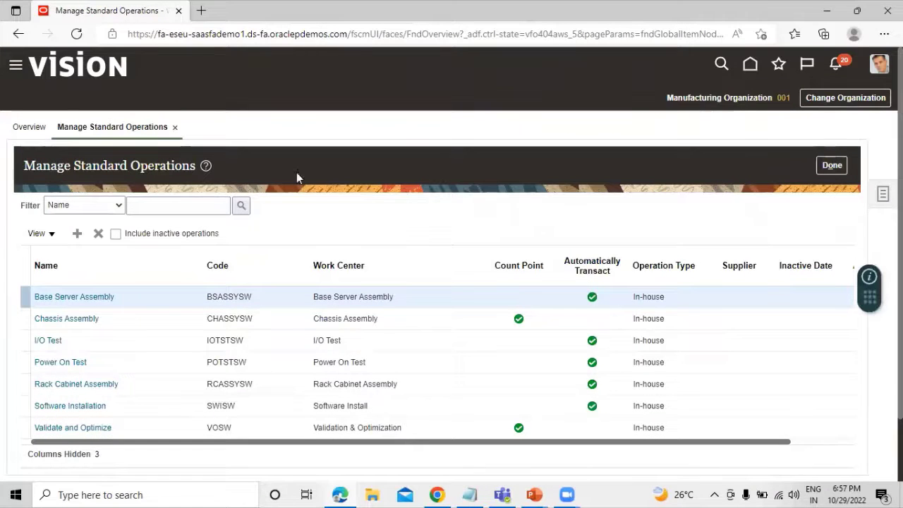
click(77, 234)
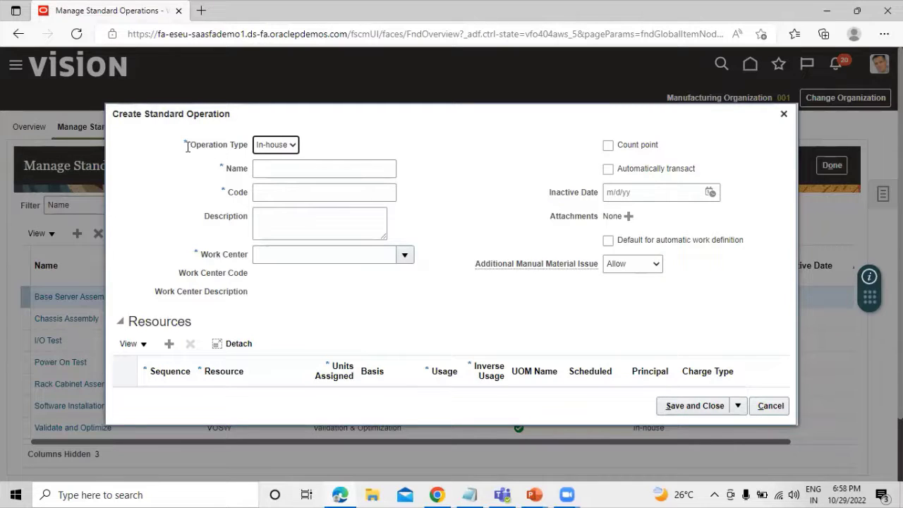
- Choose In-house as the operation type of the new standard operation
click(289, 146)
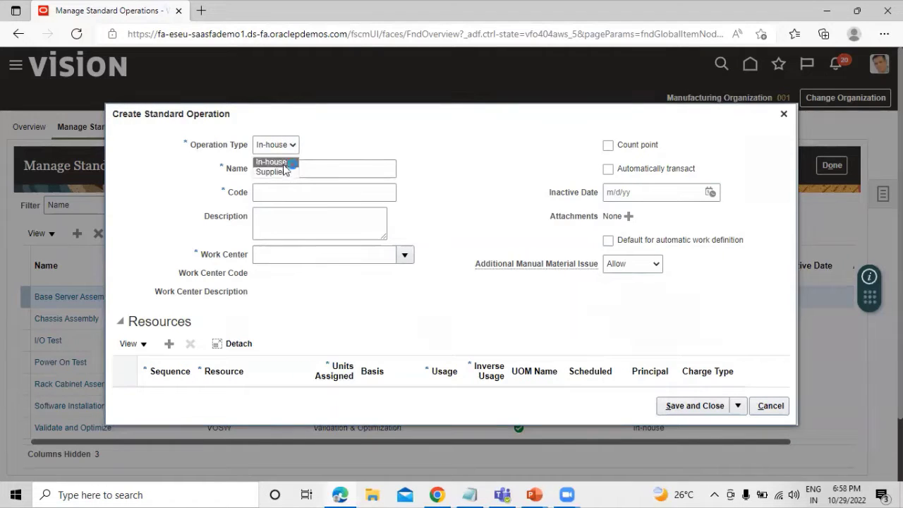
click(372, 139)
click(290, 146)
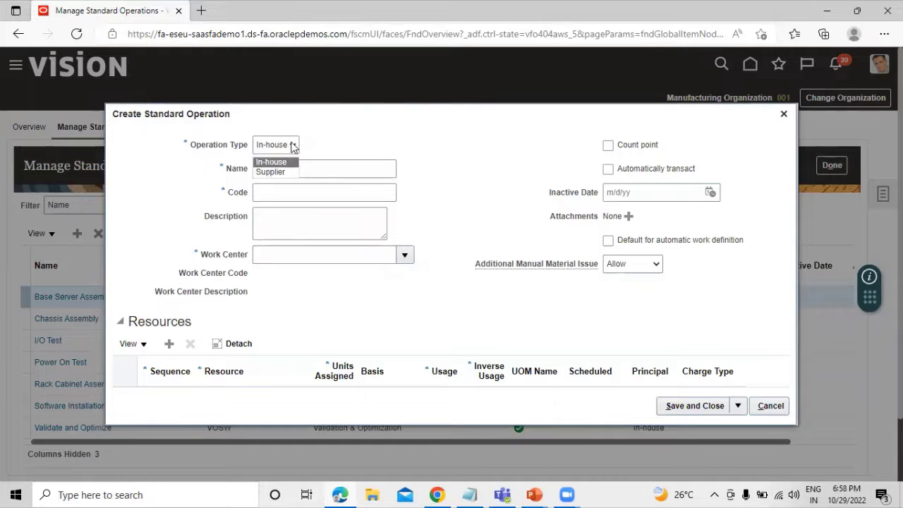
click(285, 162)
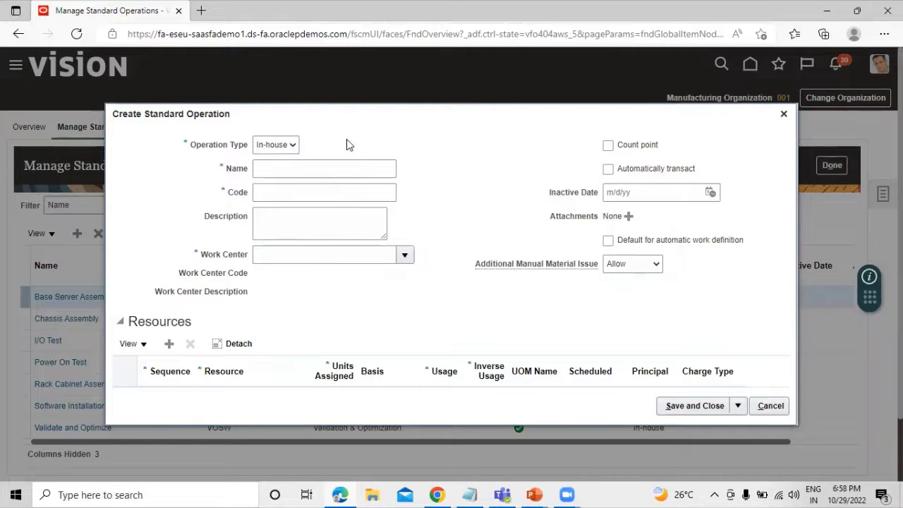
- Name the standard operation TATA Operation and enter TATA_OPERATION as its code
click(322, 172)
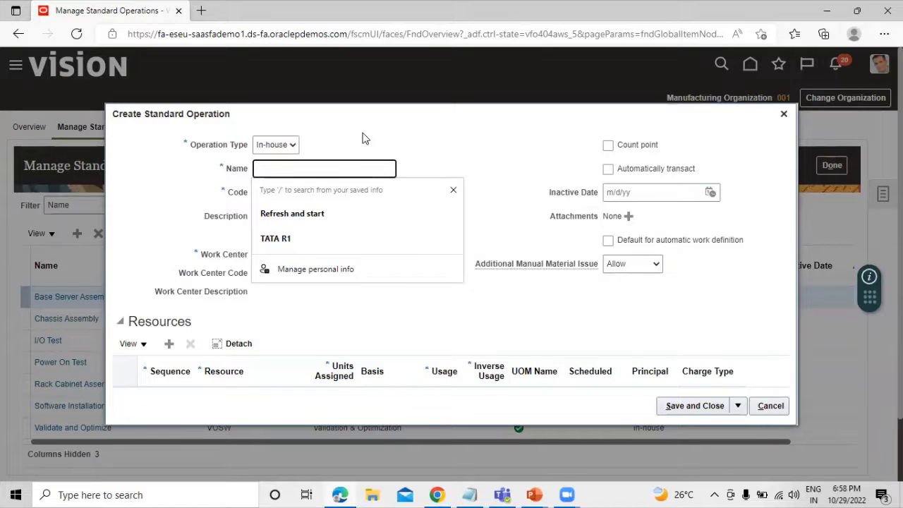
text(TT)
key(BackSpace)
text(ATA)
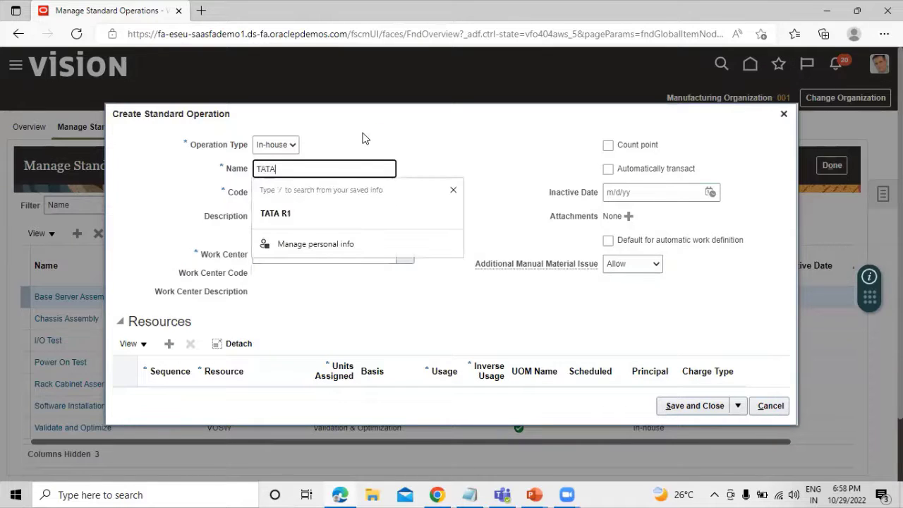
text( o)
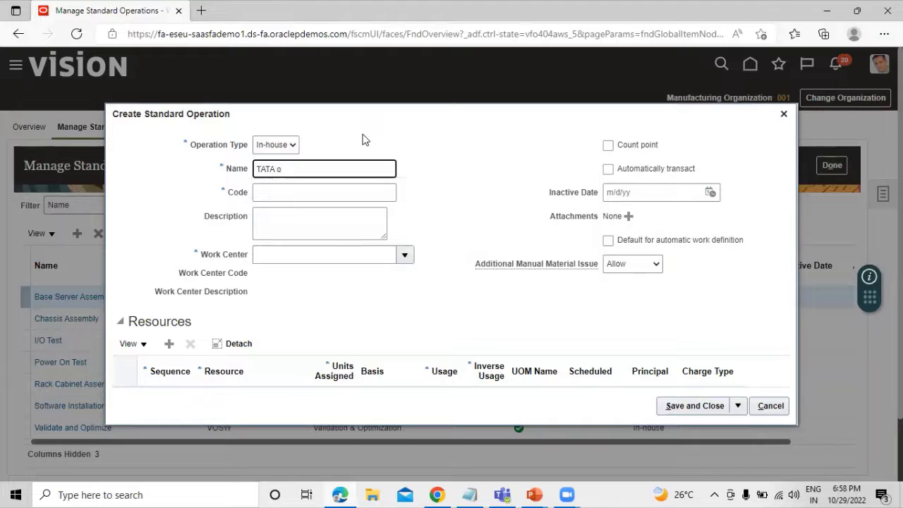
key(BackSpace)
text(Operation)
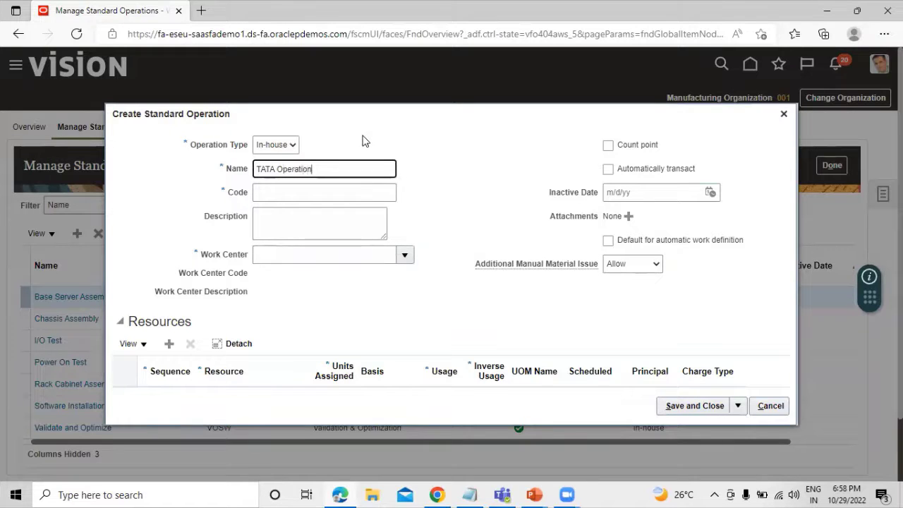
click(327, 190)
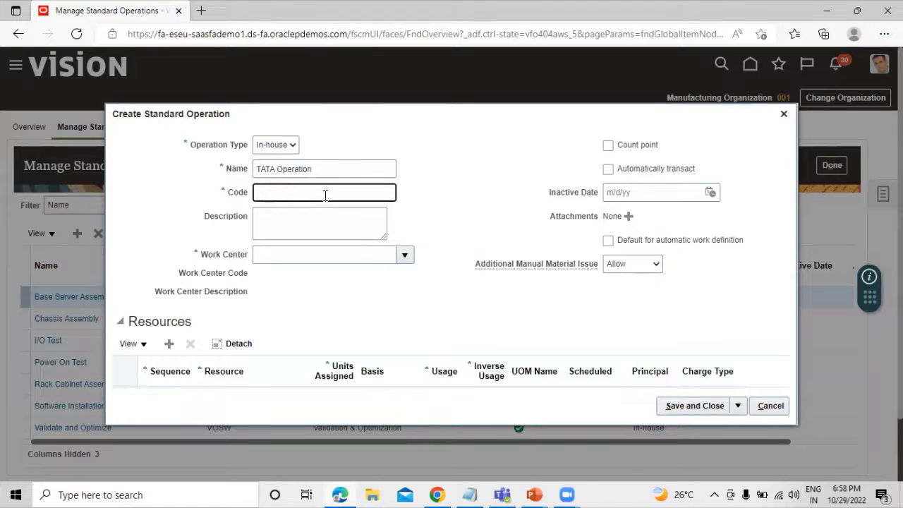
text(TATA_OPERATION)
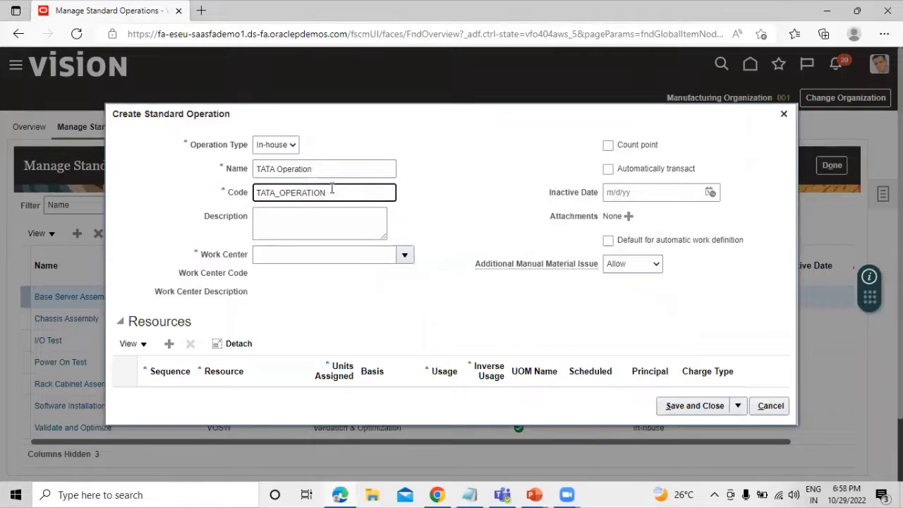
- Copy the operation name TATA Operation into the description
click(186, 170)
key(ctrl+c)
click(310, 224)
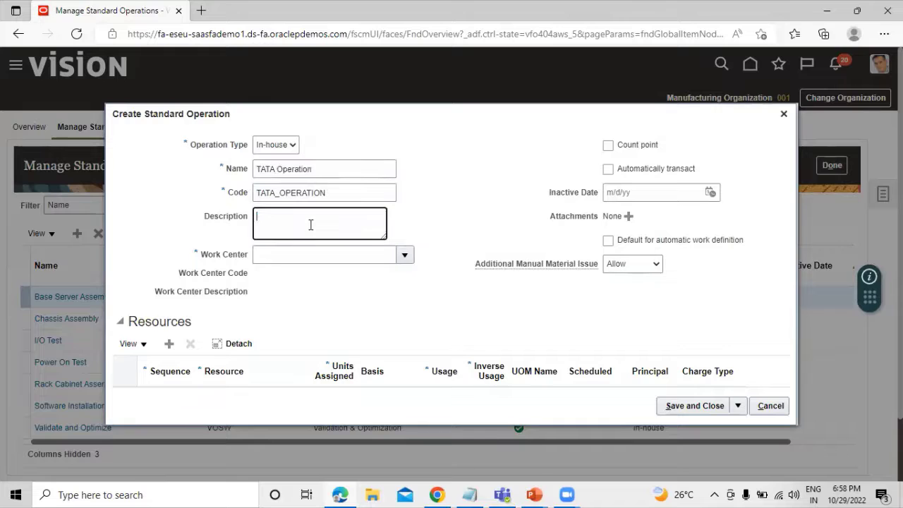
key(ctrl+v)
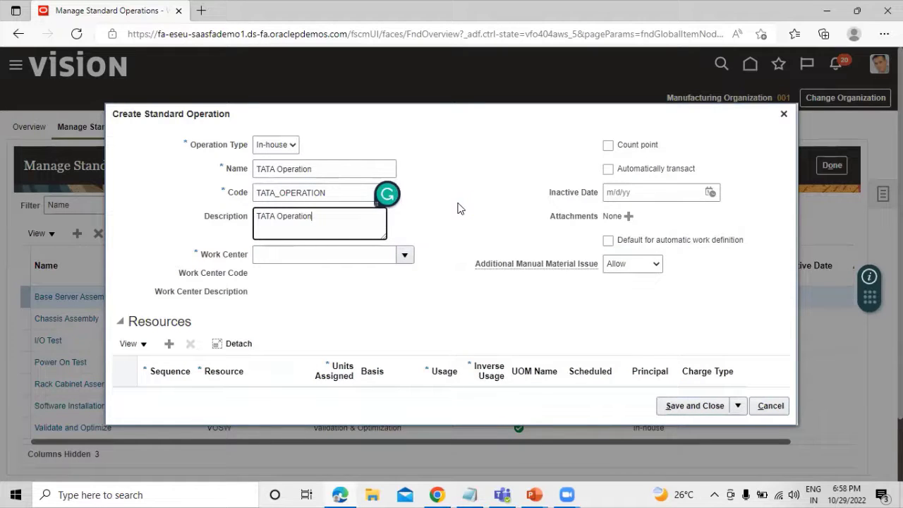
click(221, 194)
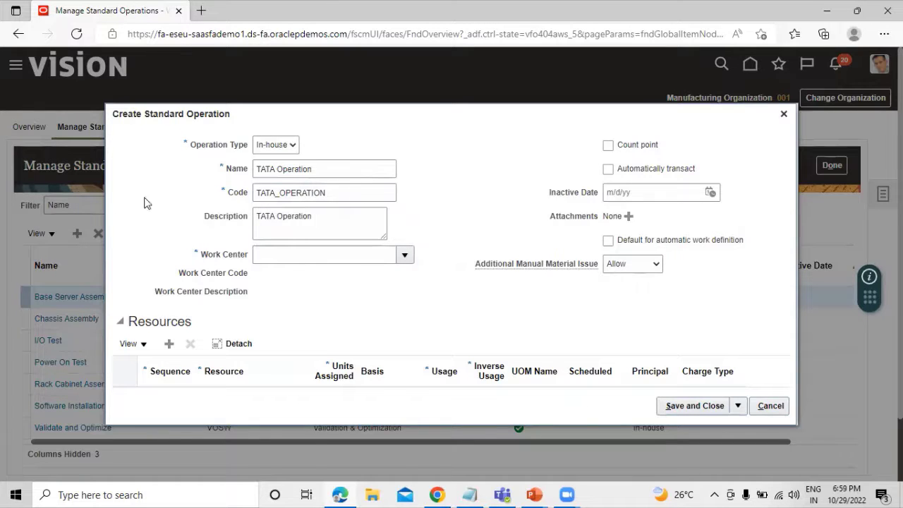
click(230, 214)
- Assign TATA Work Center as the work center of the standard operation
scroll(227, 215, down, 2)
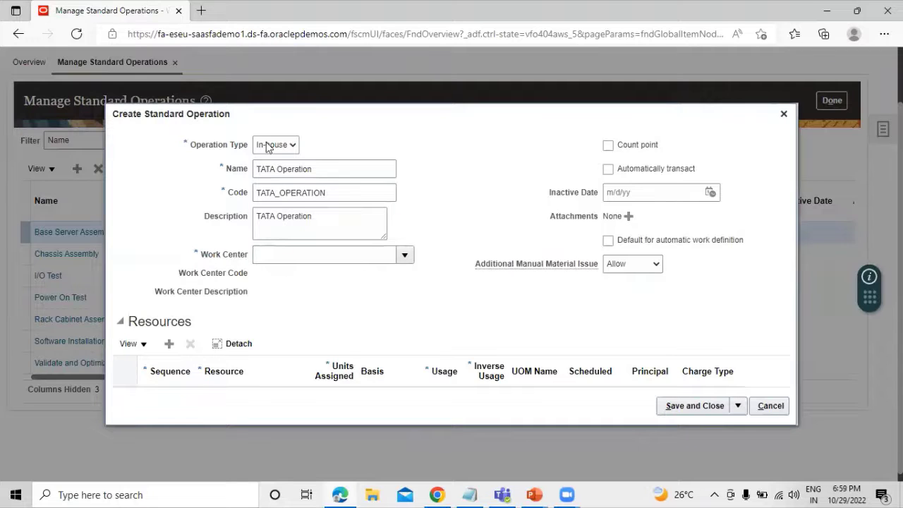
click(405, 254)
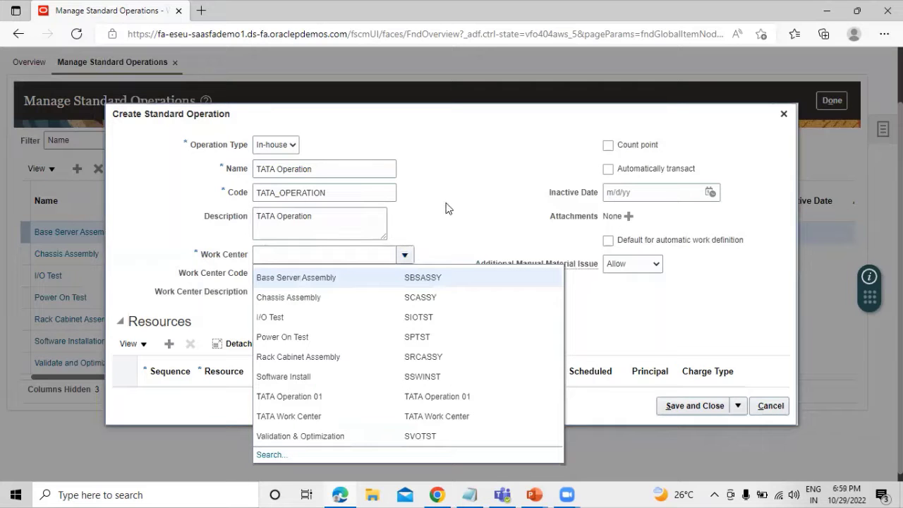
click(333, 417)
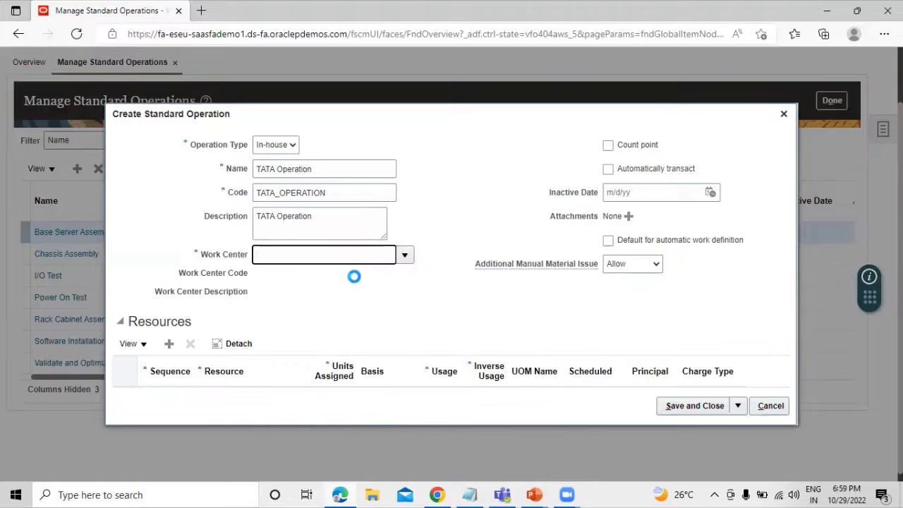
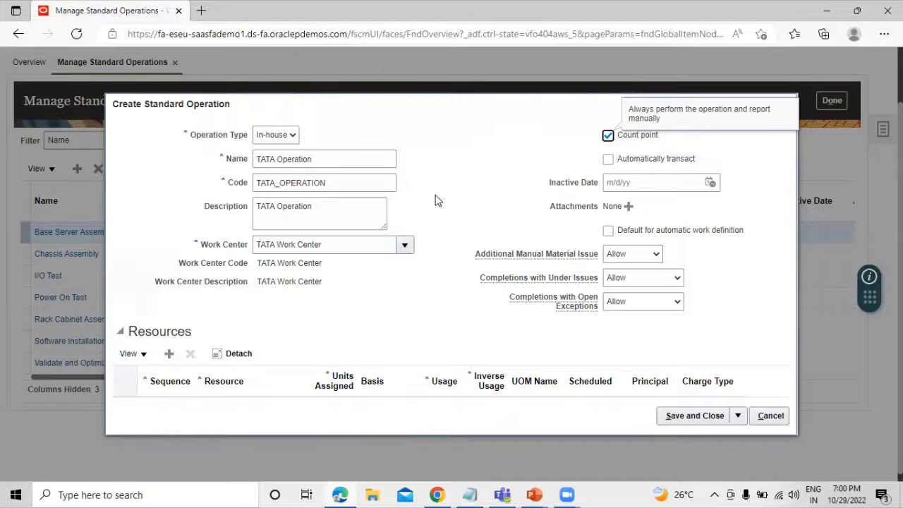
- Add a resource line to the standard operation and select TATA_LABOR_1 as its resource
scroll(451, 198, down, 1)
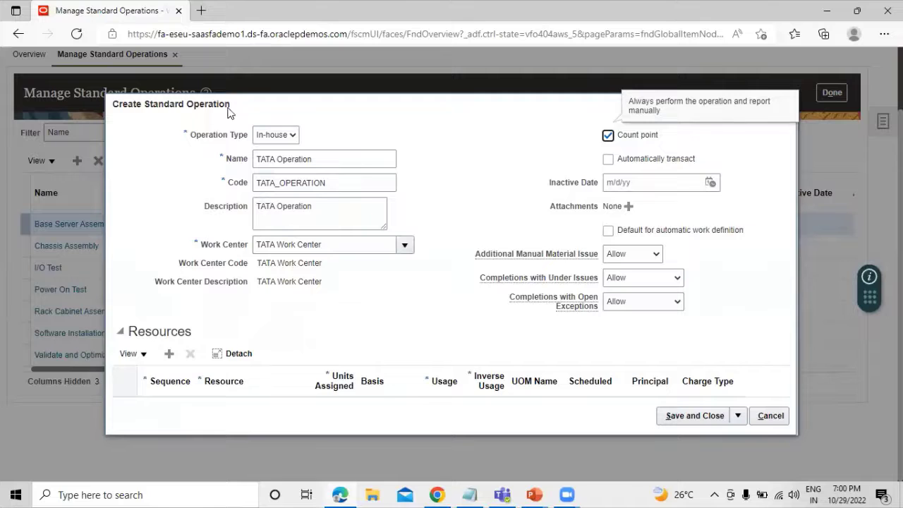
click(308, 315)
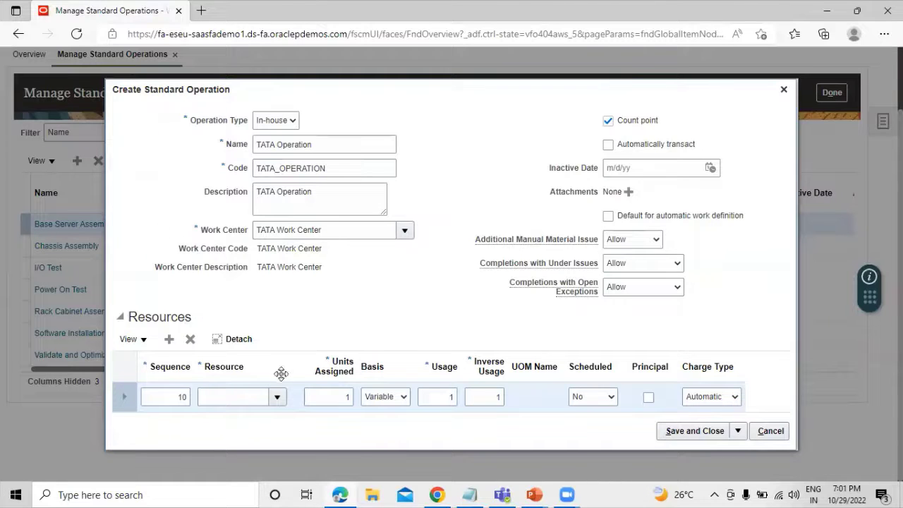
click(277, 396)
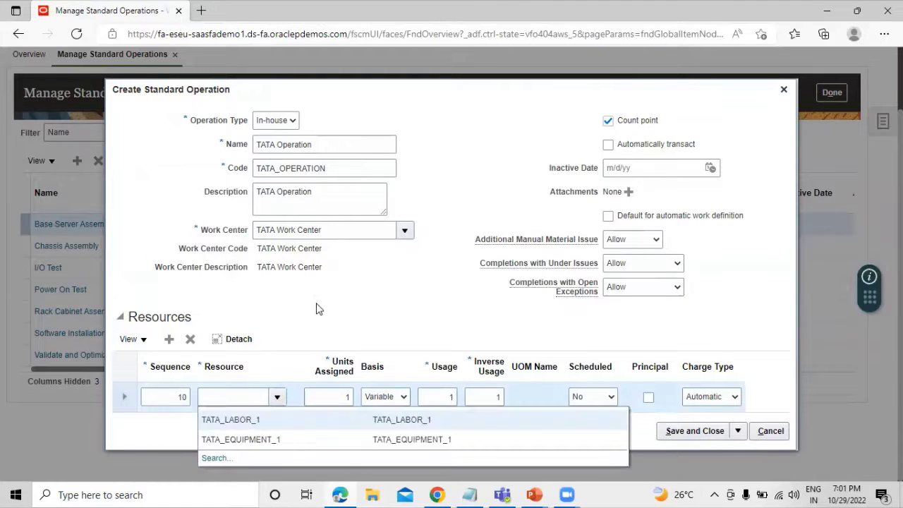
click(236, 419)
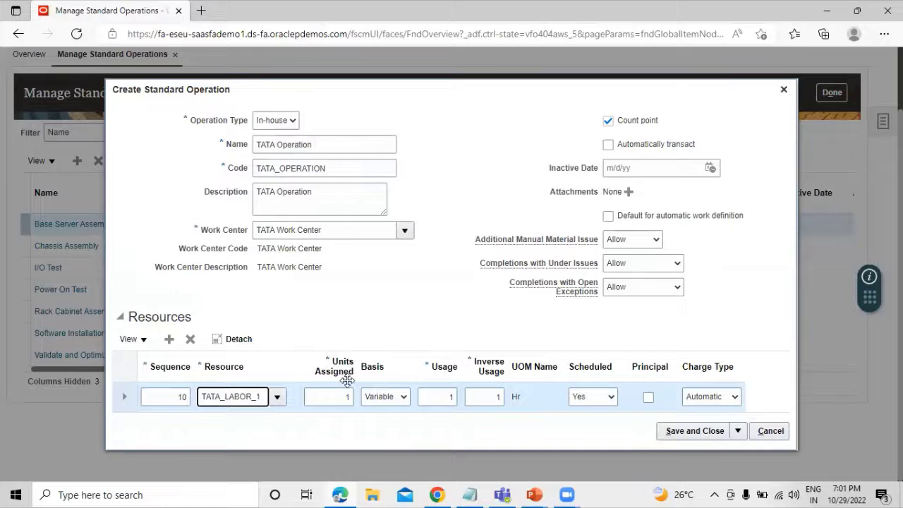
- Set the units assigned for the TATA_LABOR_1 resource to 5
double_click(344, 393)
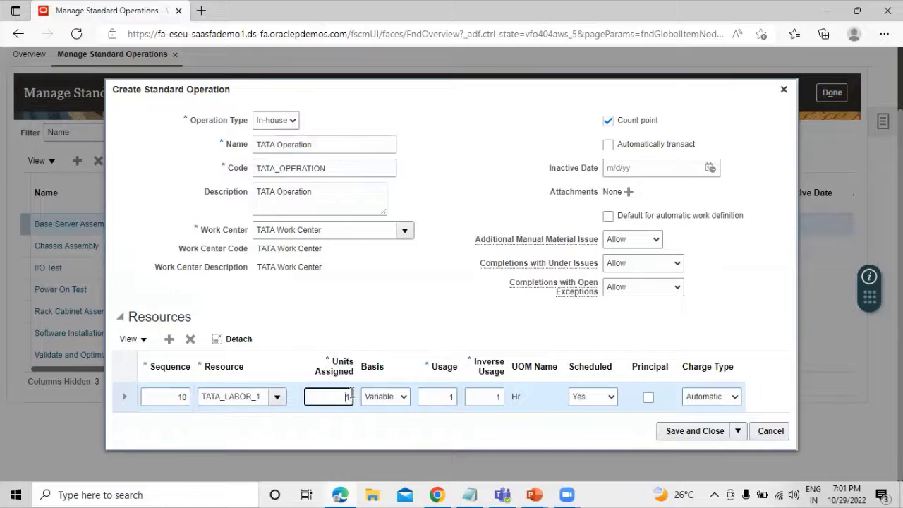
text(5)
click(383, 329)
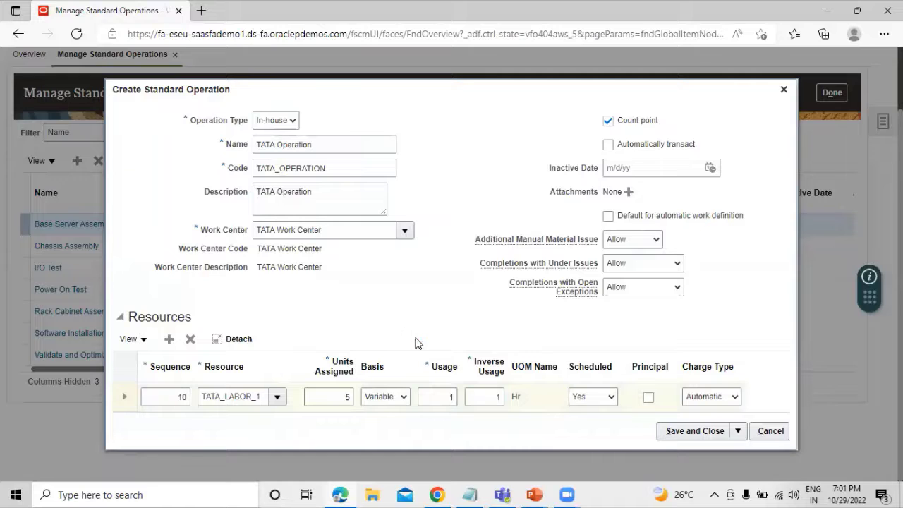
click(406, 398)
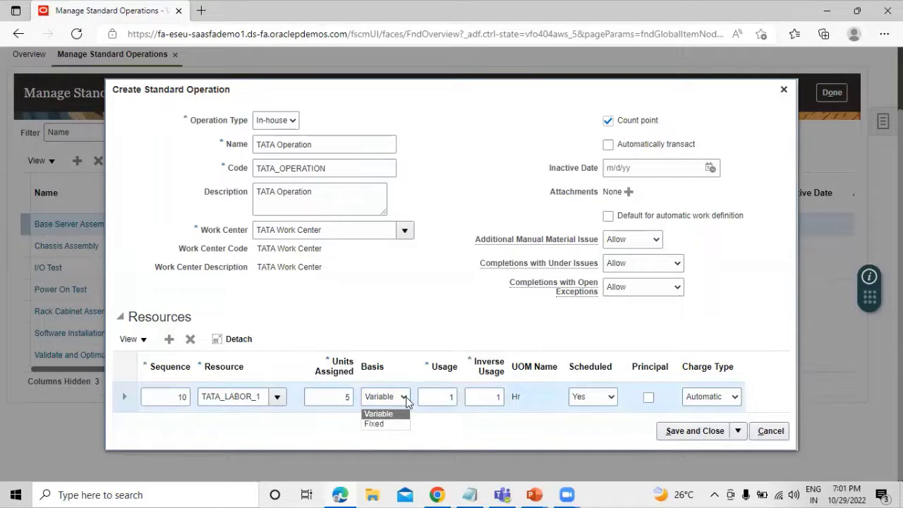
click(408, 339)
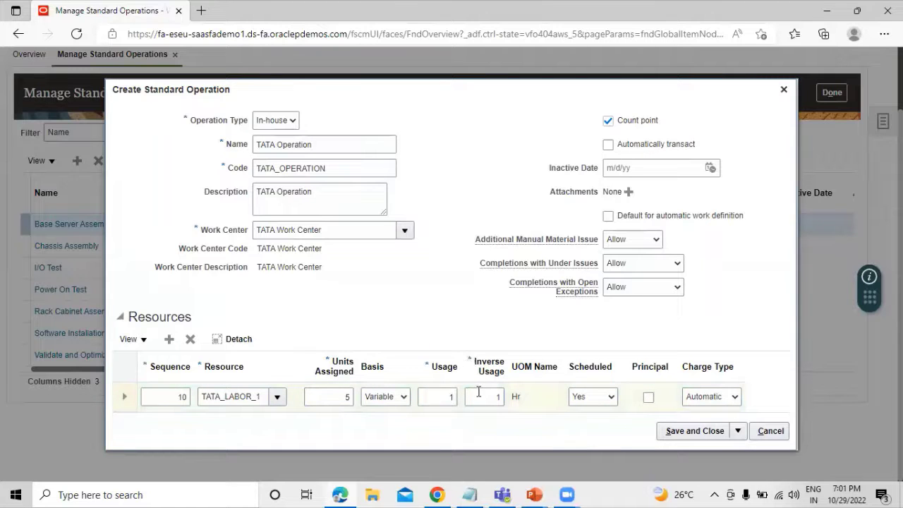
click(611, 397)
click(614, 394)
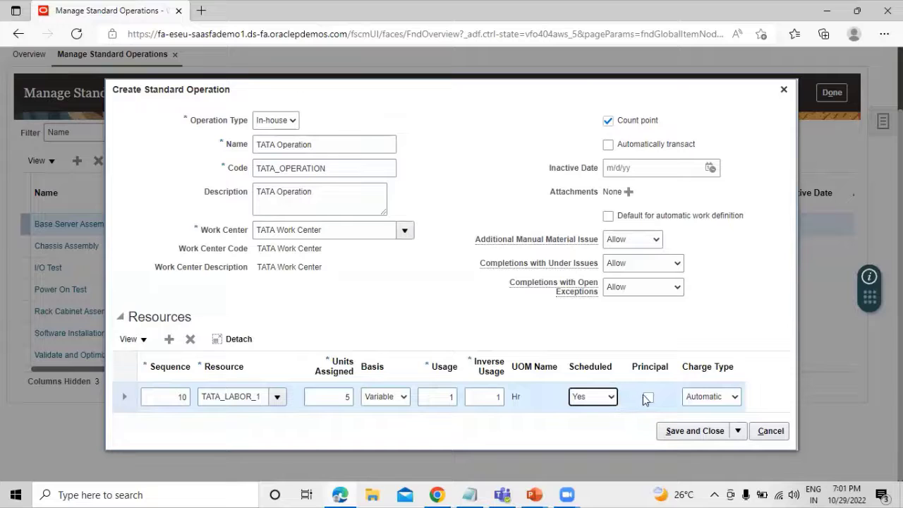
click(735, 397)
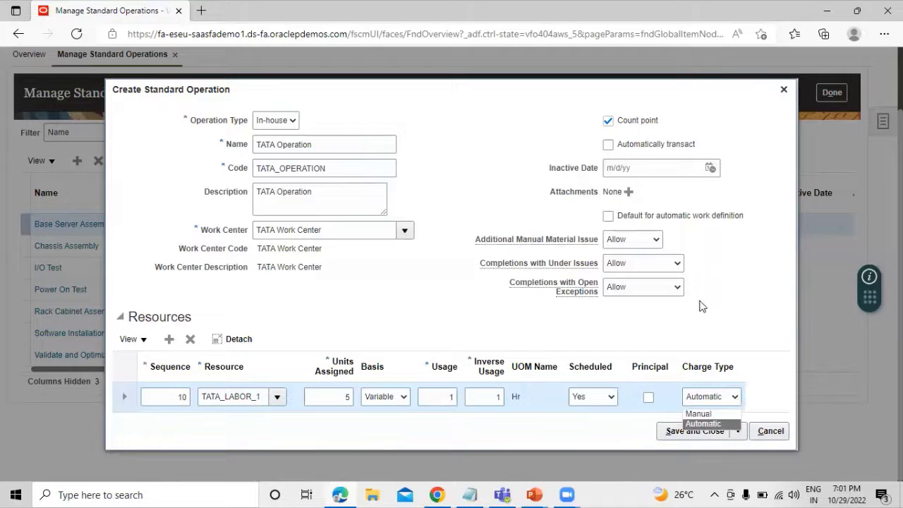
click(732, 310)
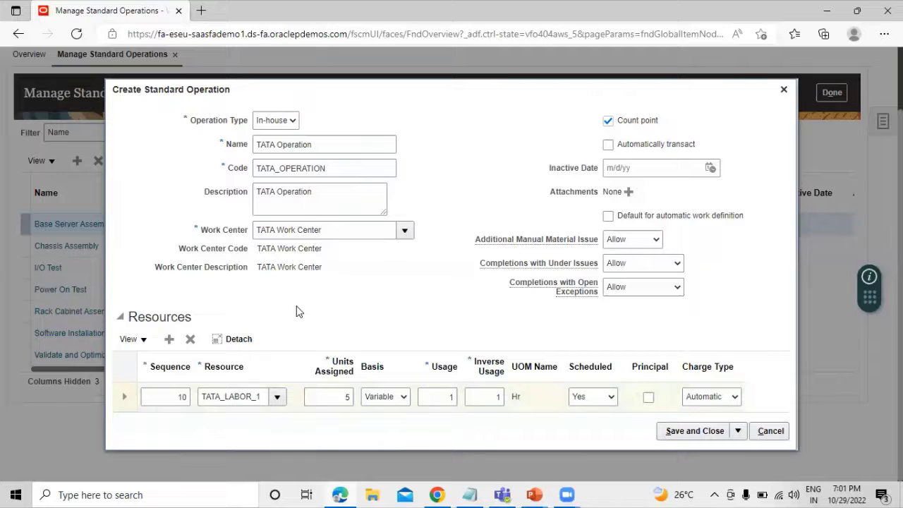
- Set the activity of the TATA_LABOR_1 resource line to Depot Repair – Labor, and save and close the new standard operation
click(124, 396)
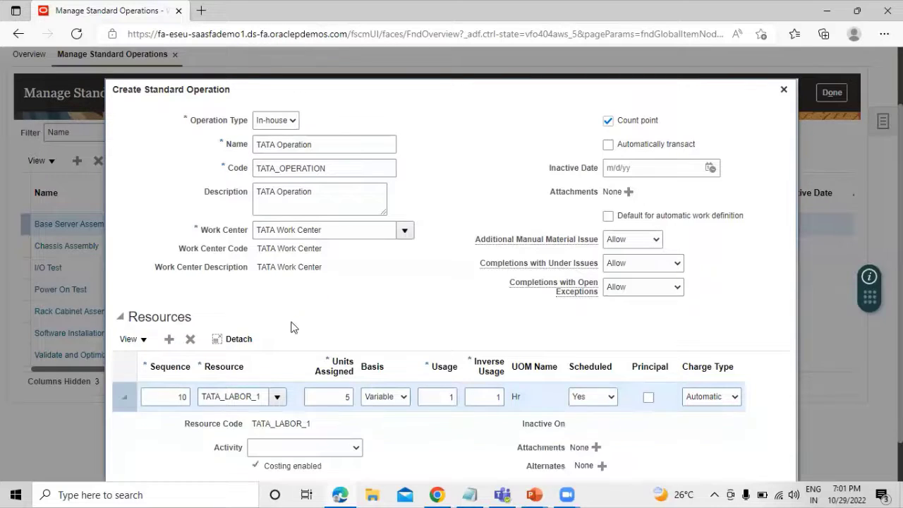
scroll(325, 289, down, 1)
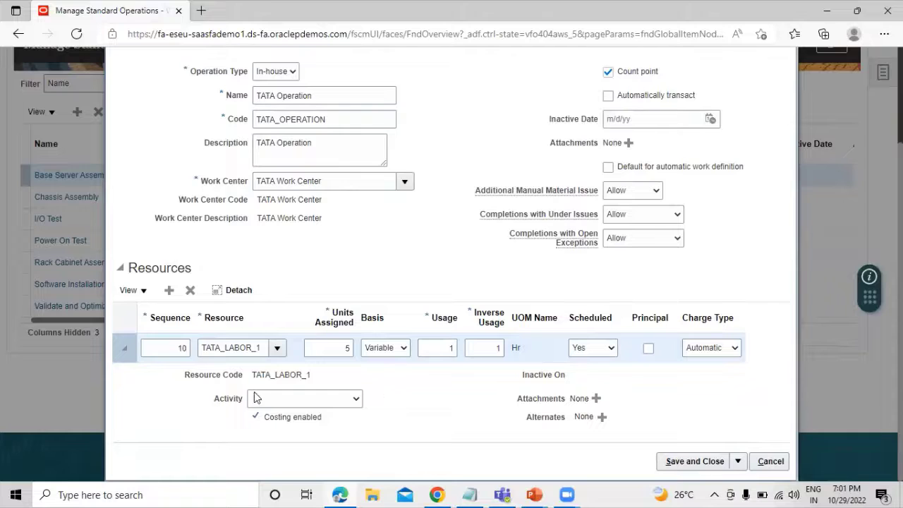
click(326, 401)
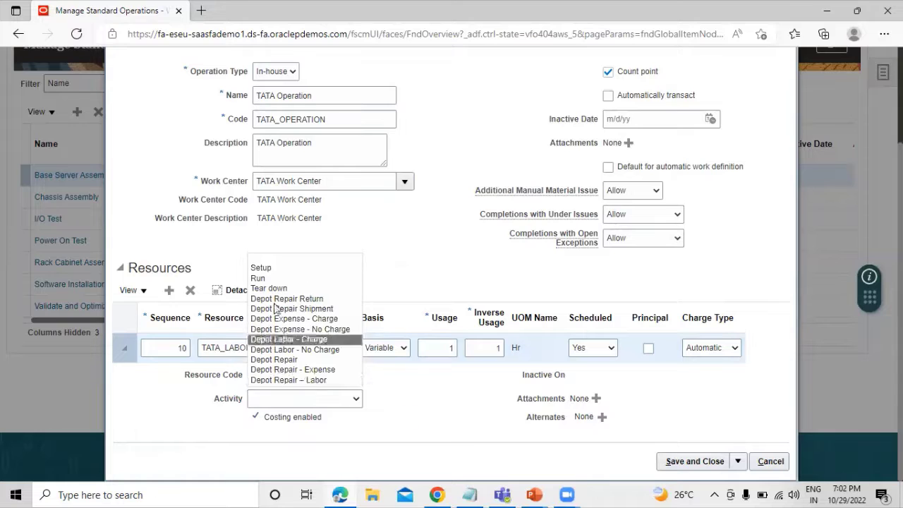
click(334, 381)
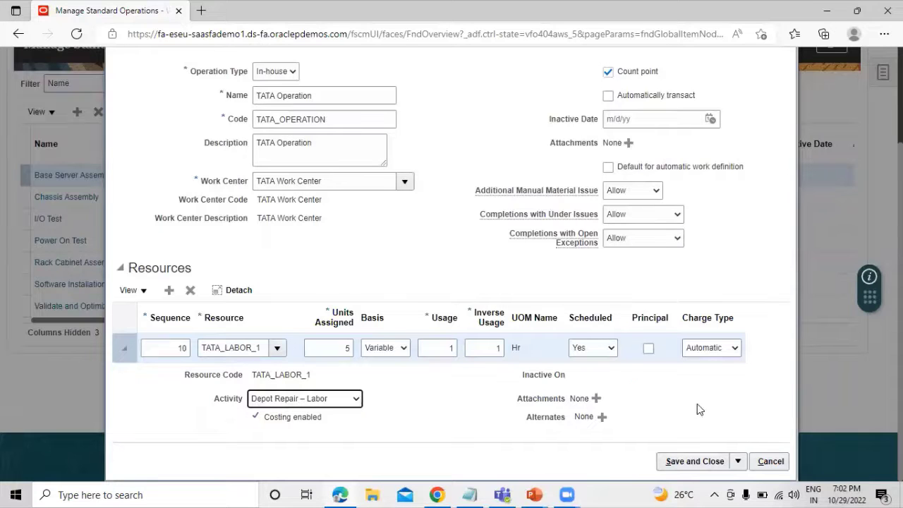
click(690, 460)
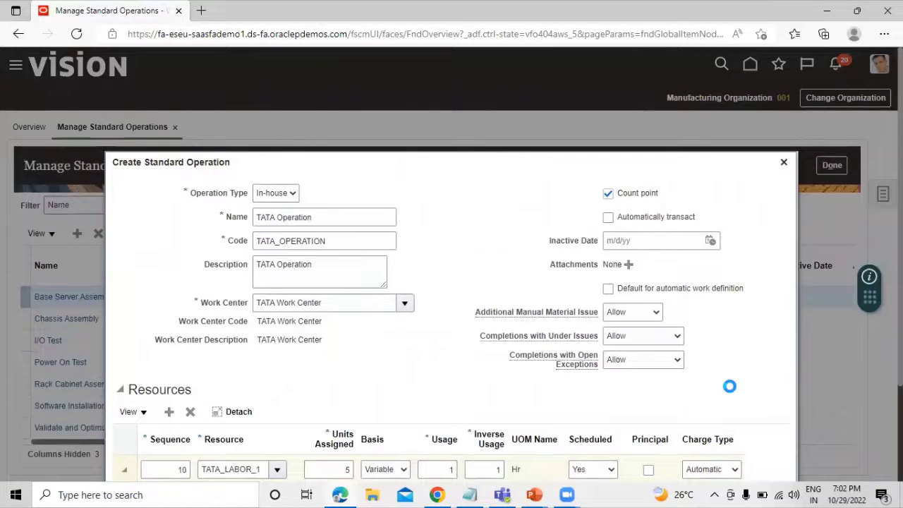
scroll(445, 344, down, 1)
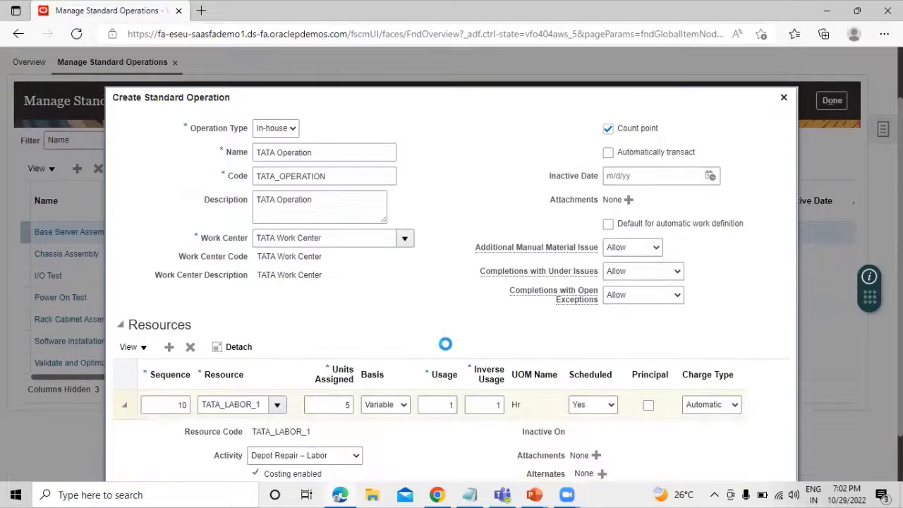
scroll(445, 343, down, 1)
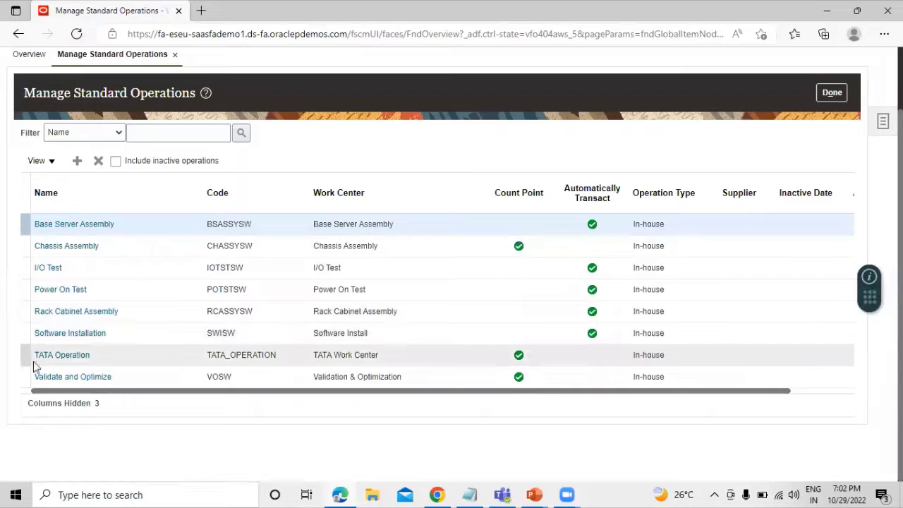
- Reopen TATA Operation from the standard operations list, review its header and resource details, and save and close it
click(60, 357)
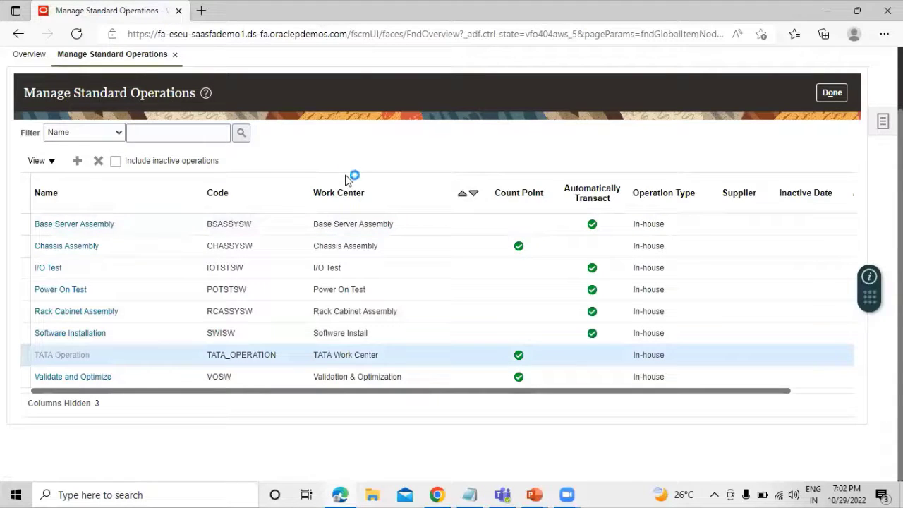
scroll(341, 170, up, 1)
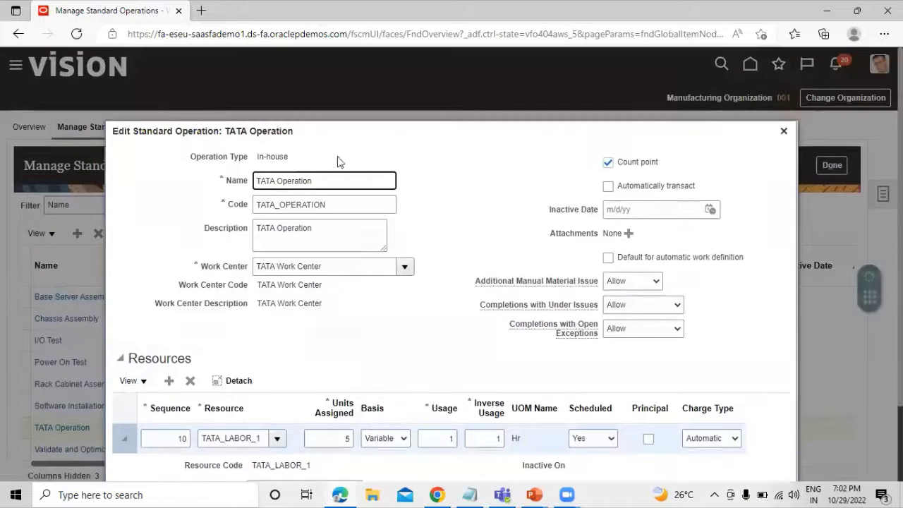
scroll(441, 211, down, 3)
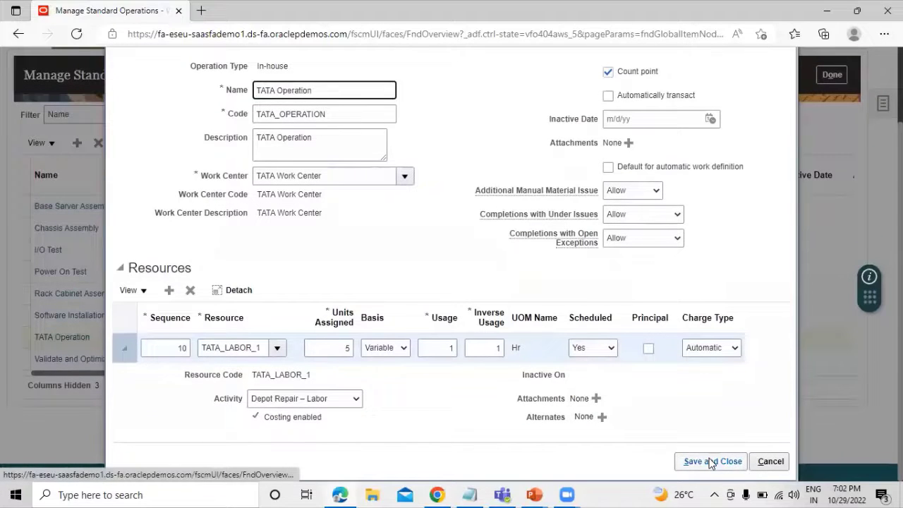
click(712, 460)
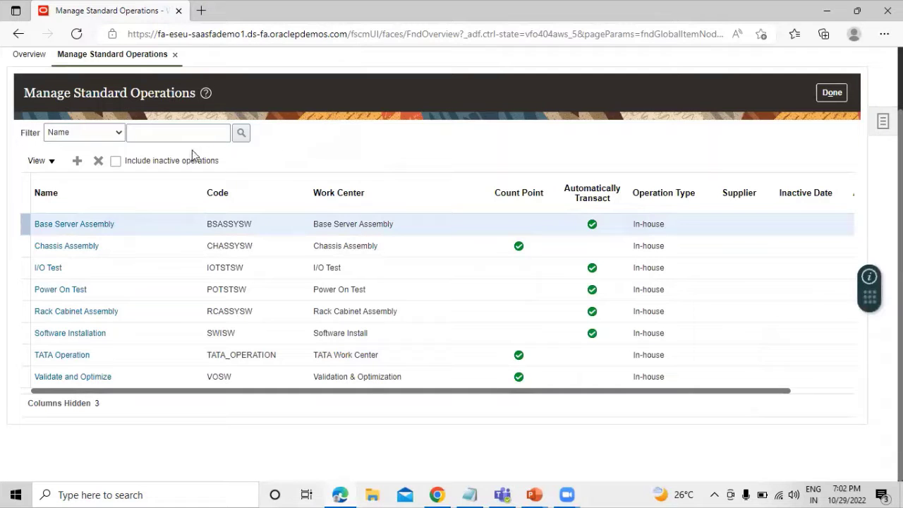
- Examine the fields of a new standard operation with operation type Supplier and close it without saving
click(77, 161)
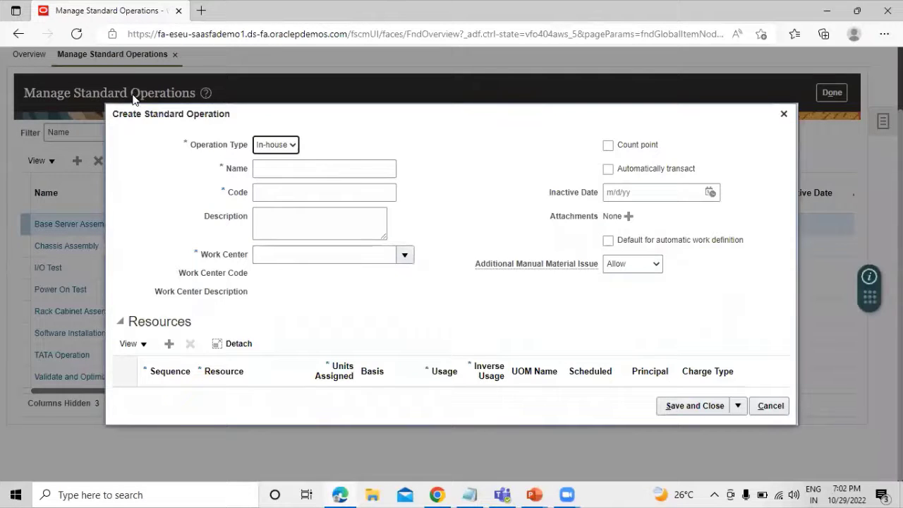
click(277, 145)
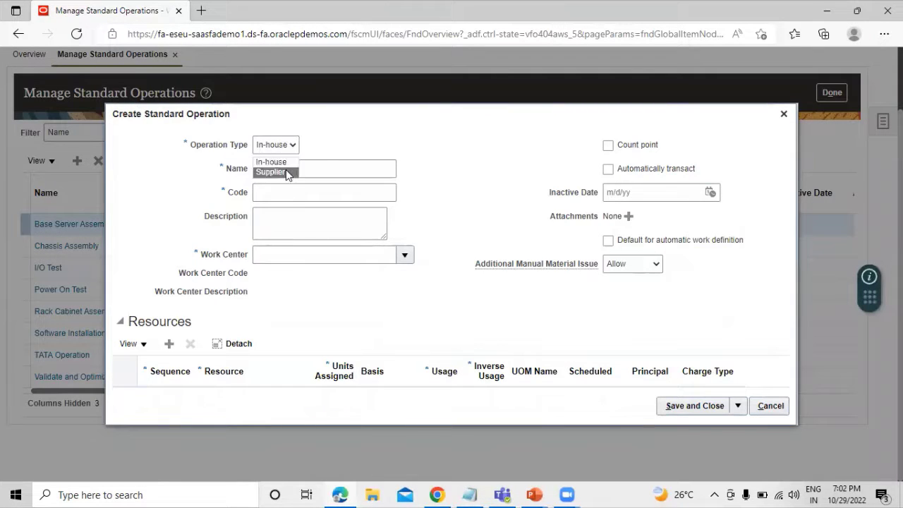
click(272, 172)
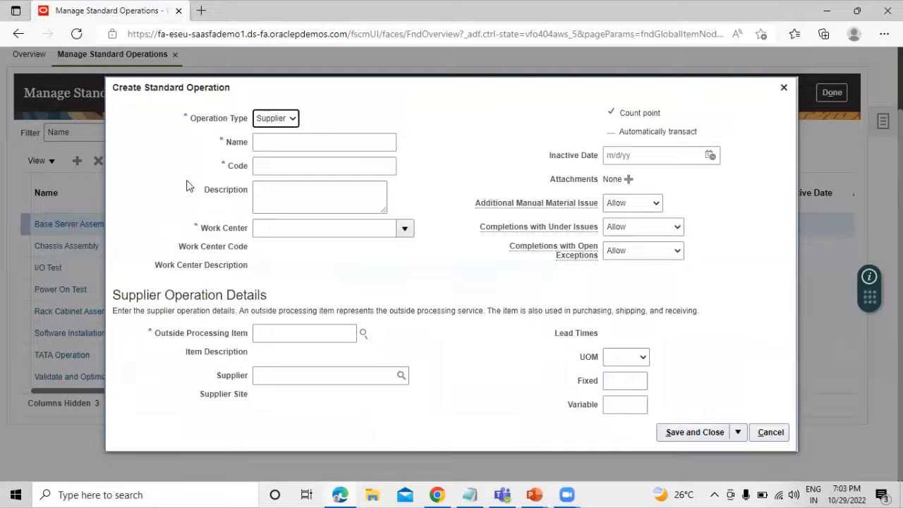
click(770, 432)
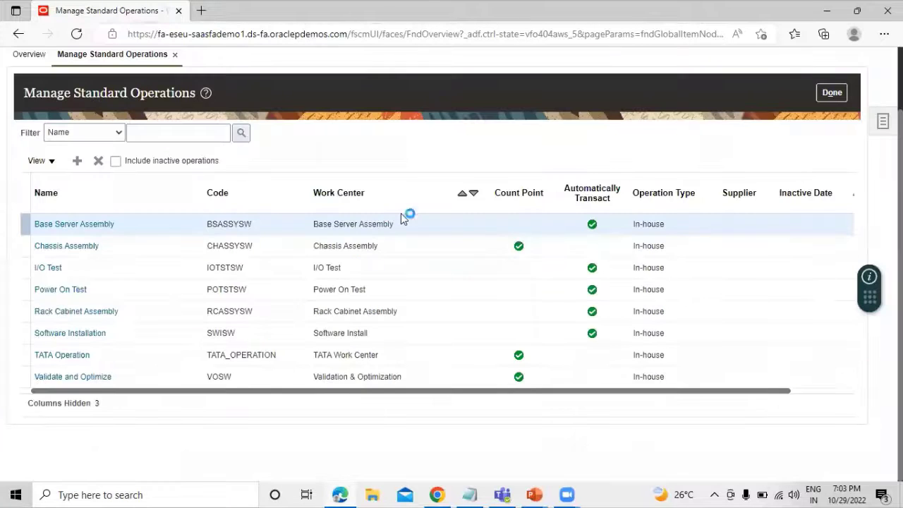
scroll(401, 213, up, 2)
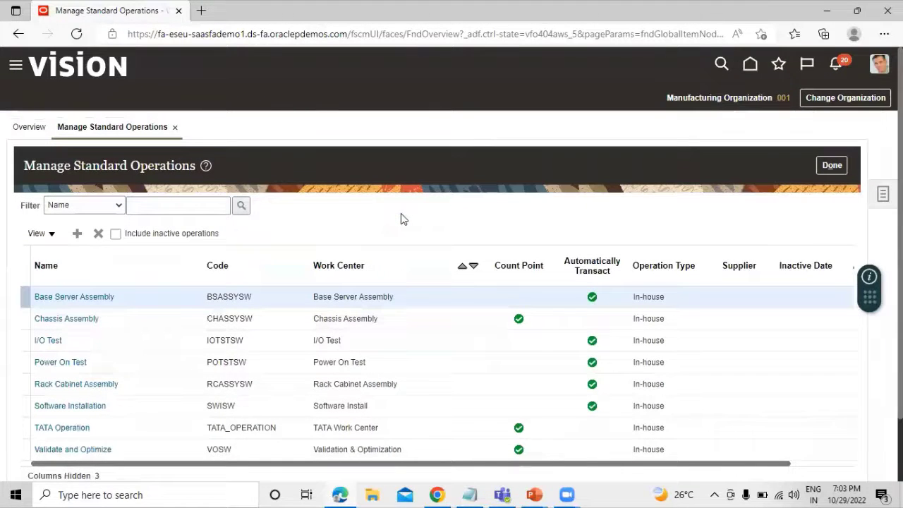